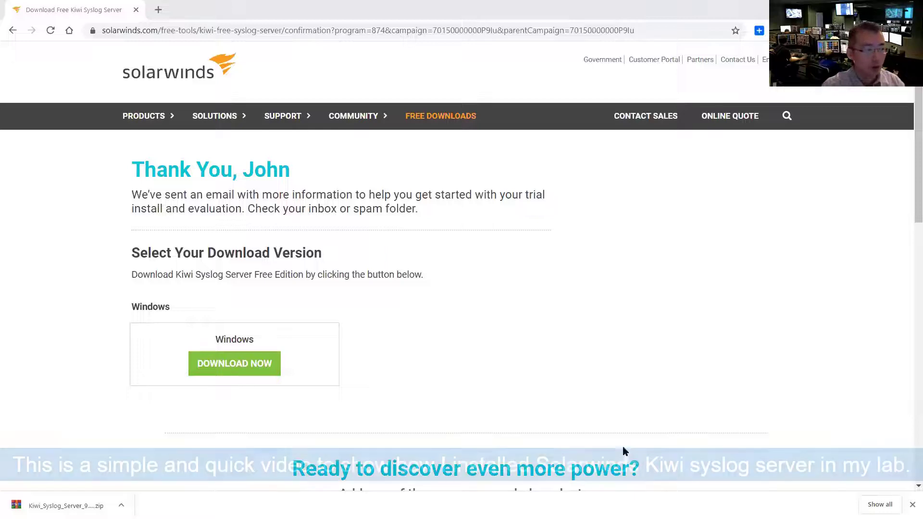
Step: Check the downloaded Kiwi Syslog zip, then return to the SolarWinds download confirmation page
click(121, 504)
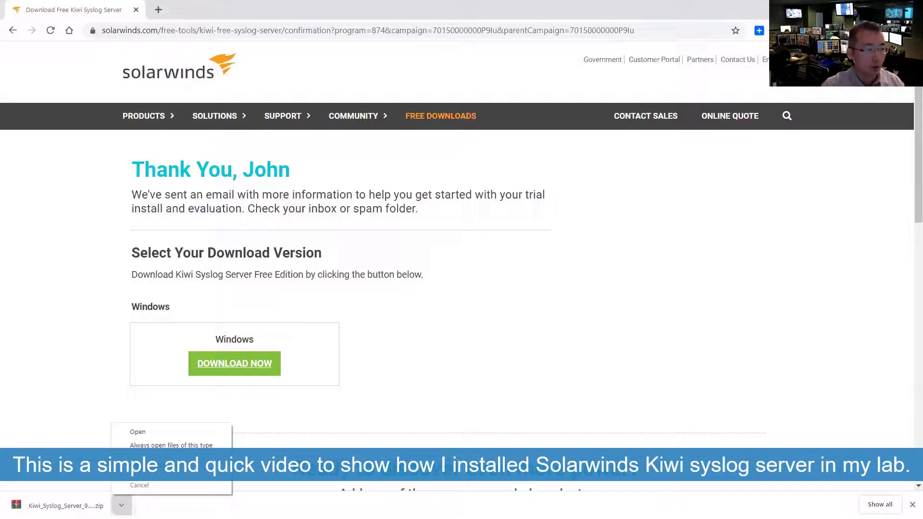
click(145, 465)
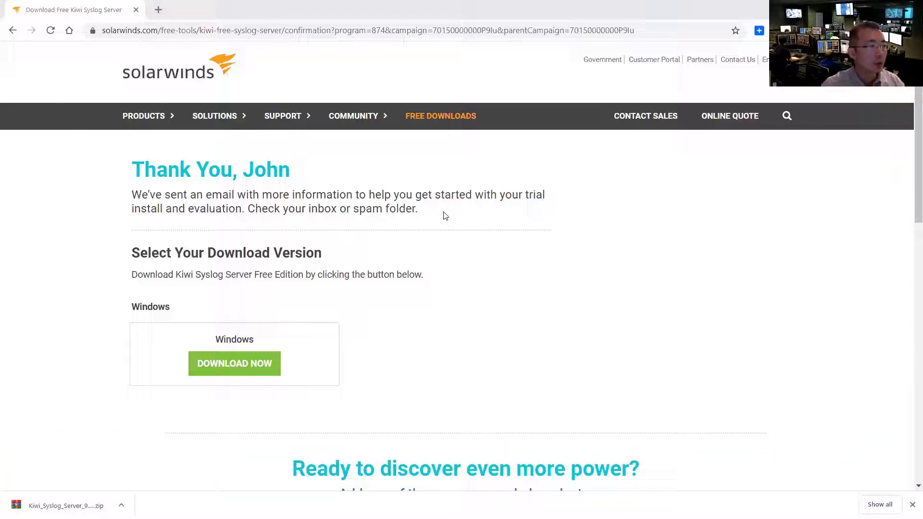
click(12, 31)
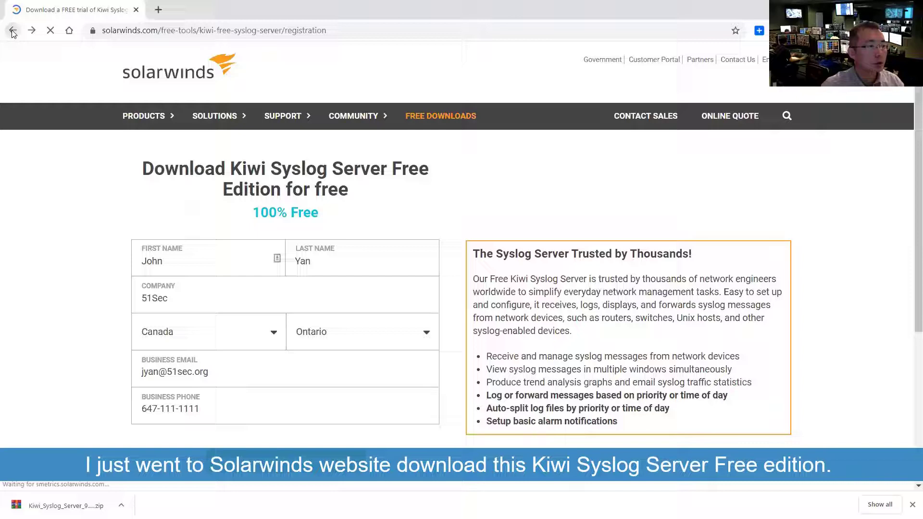
right_click(12, 30)
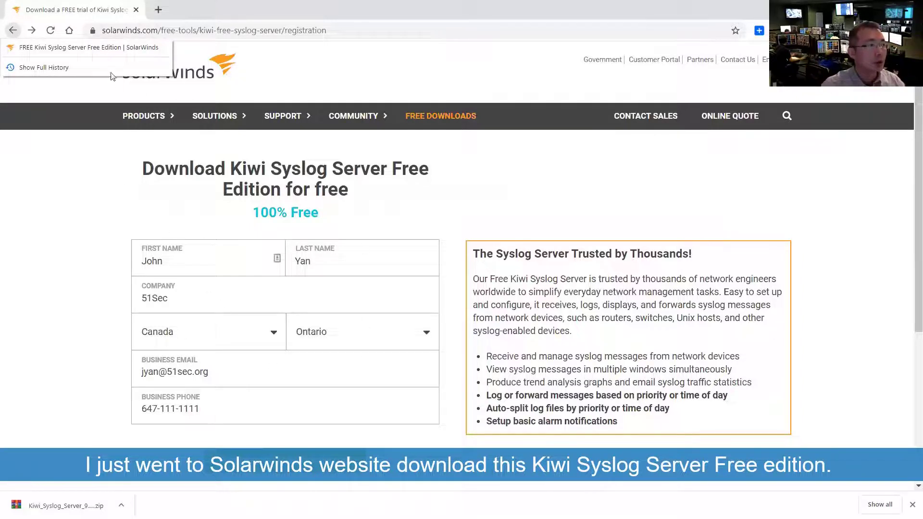
click(31, 31)
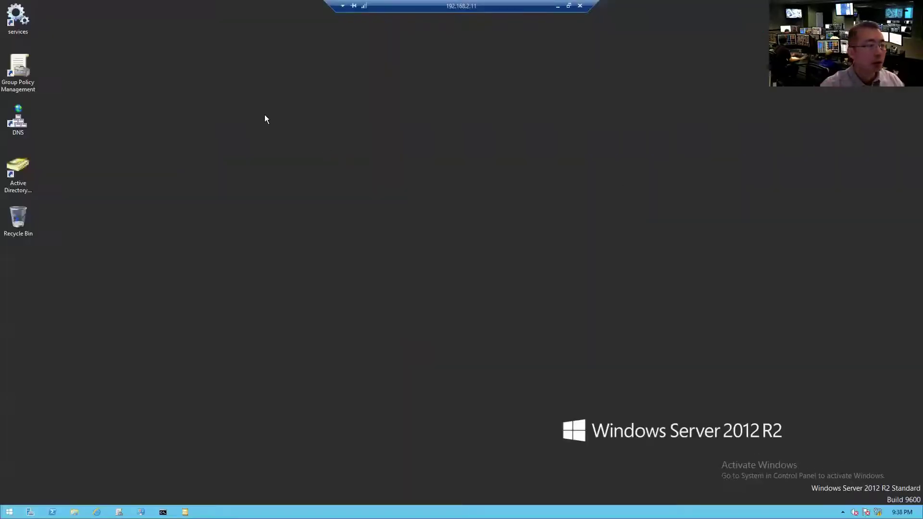
Step: Extract the Kiwi Syslog setup exe to the desktop, run it, and dismiss the .NET 3.5 failure
right_click(264, 118)
click(298, 155)
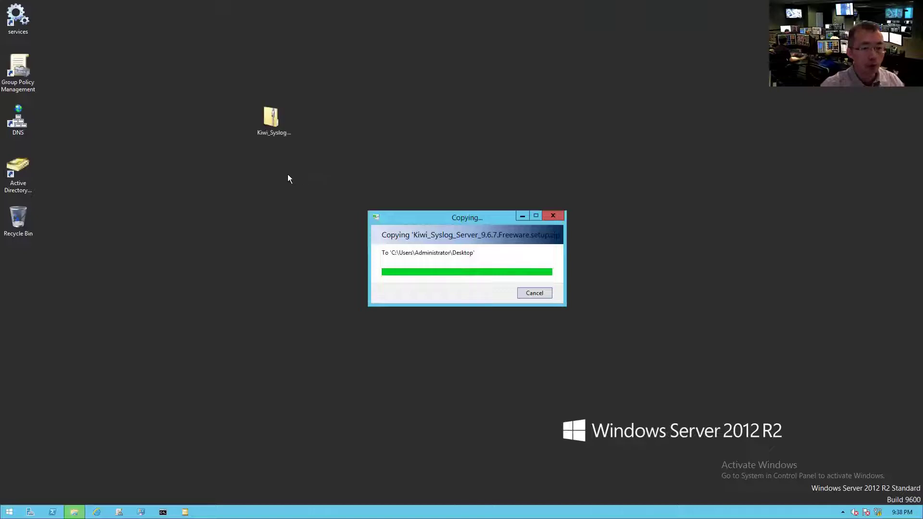
double_click(275, 123)
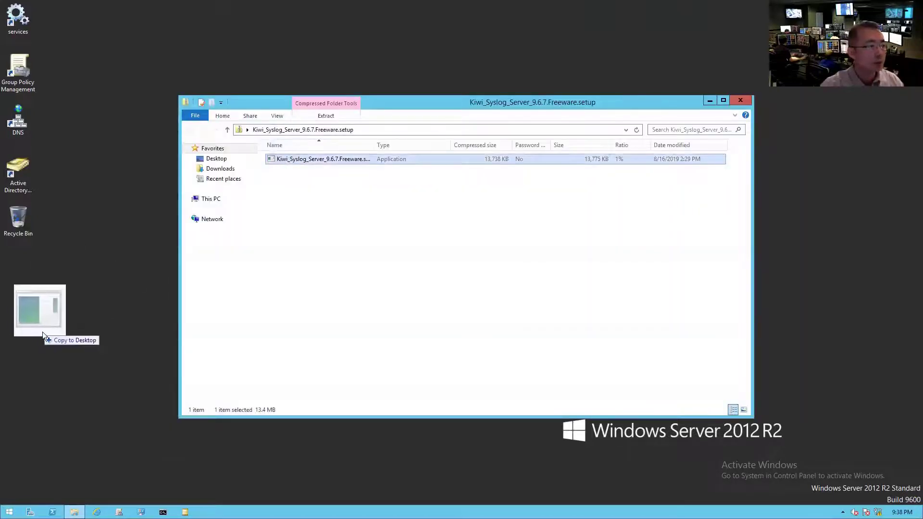
drag(290, 158, 42, 332)
click(742, 101)
double_click(22, 271)
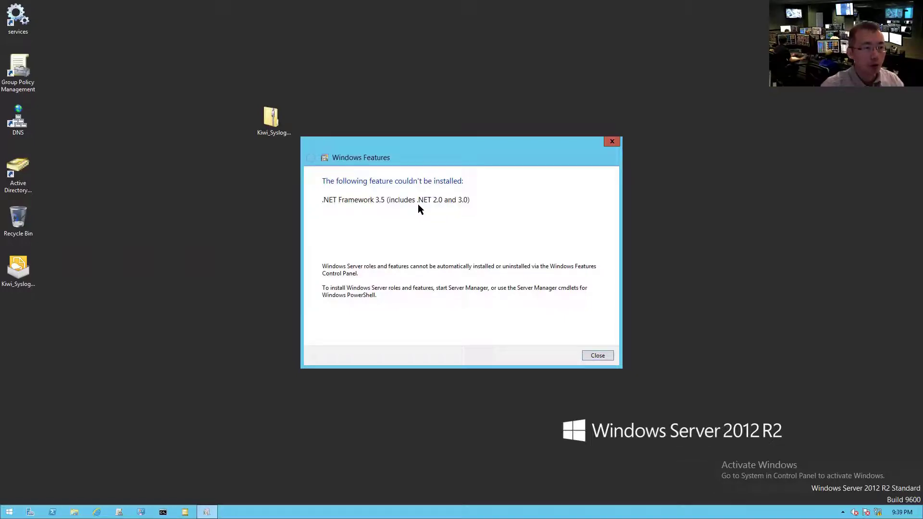
click(597, 357)
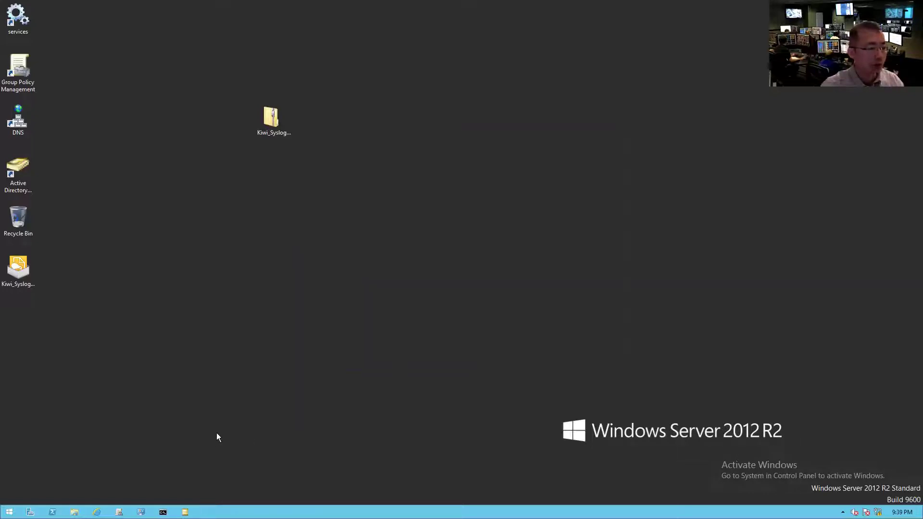
Step: Select .NET Framework 3.5 Features in the Add Roles and Features wizard and reach confirmation
click(30, 512)
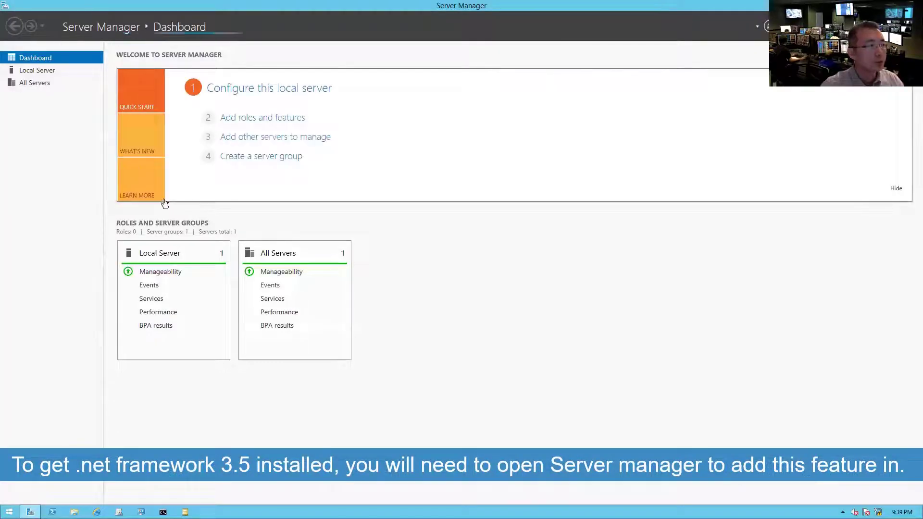
click(247, 119)
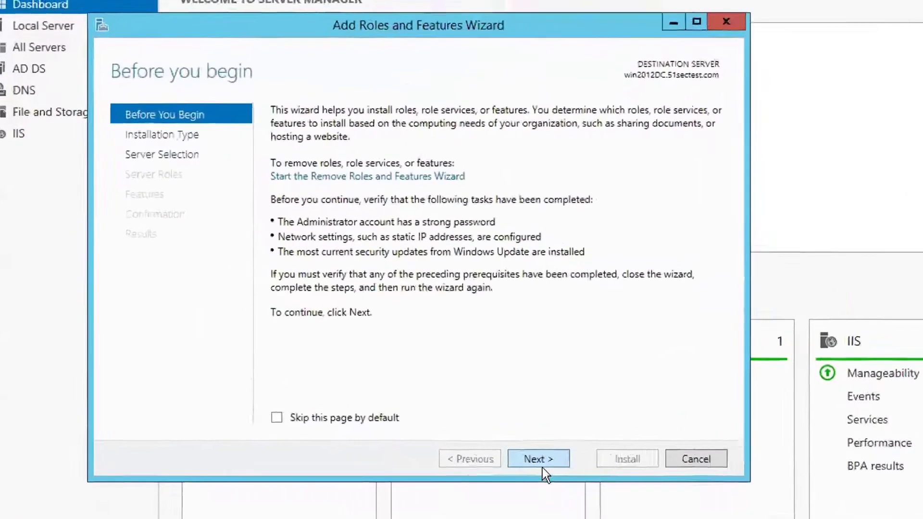
click(540, 461)
click(591, 492)
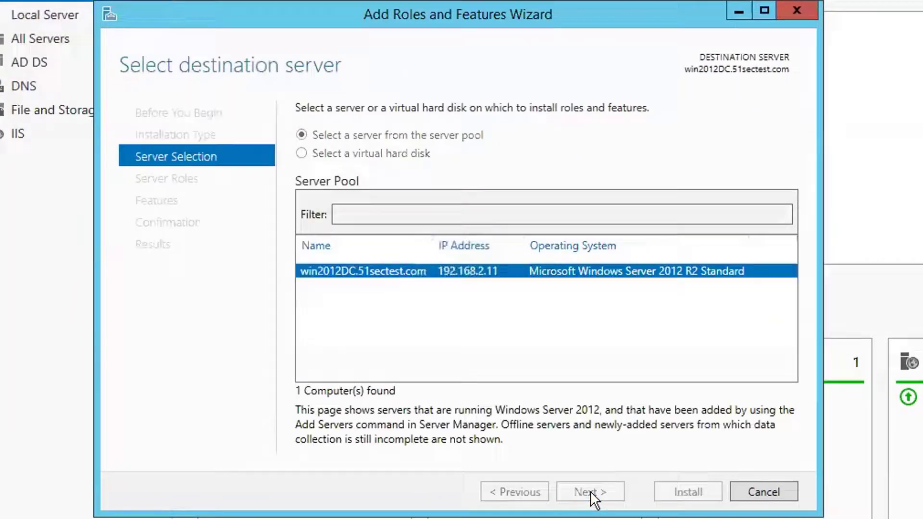
click(591, 491)
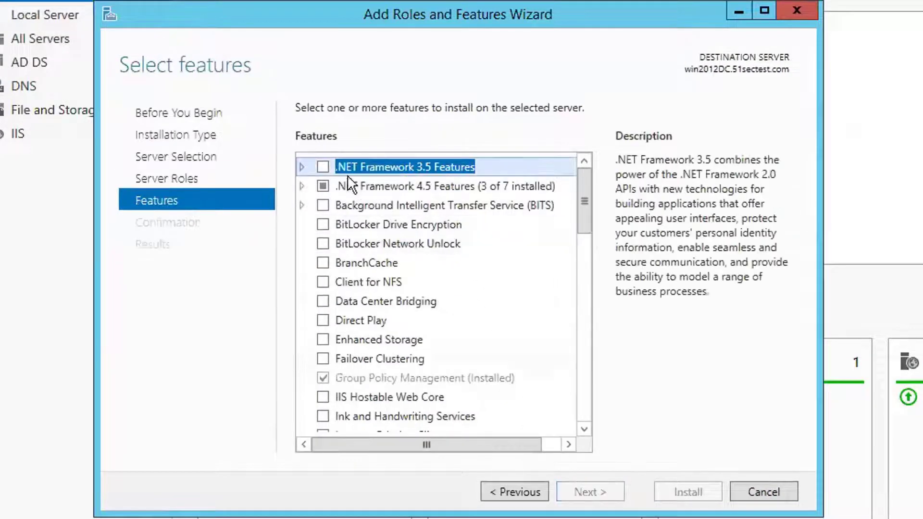
click(323, 166)
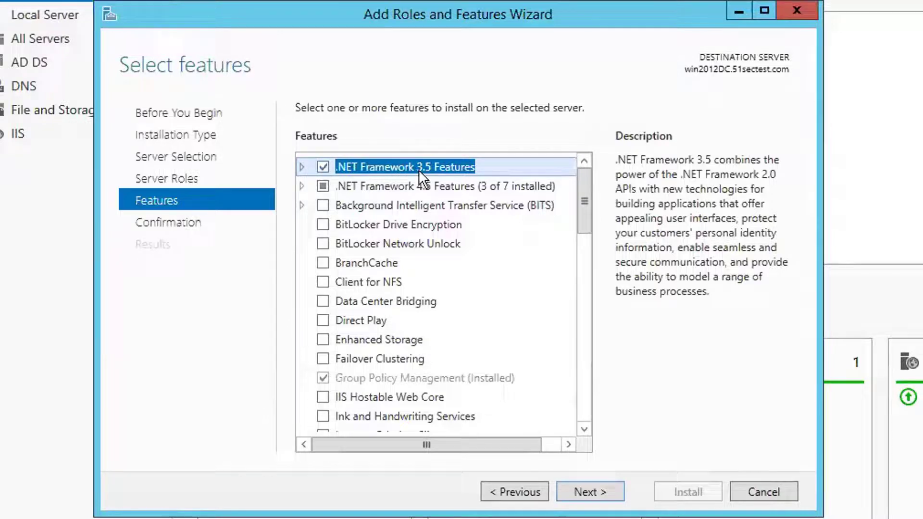
click(302, 167)
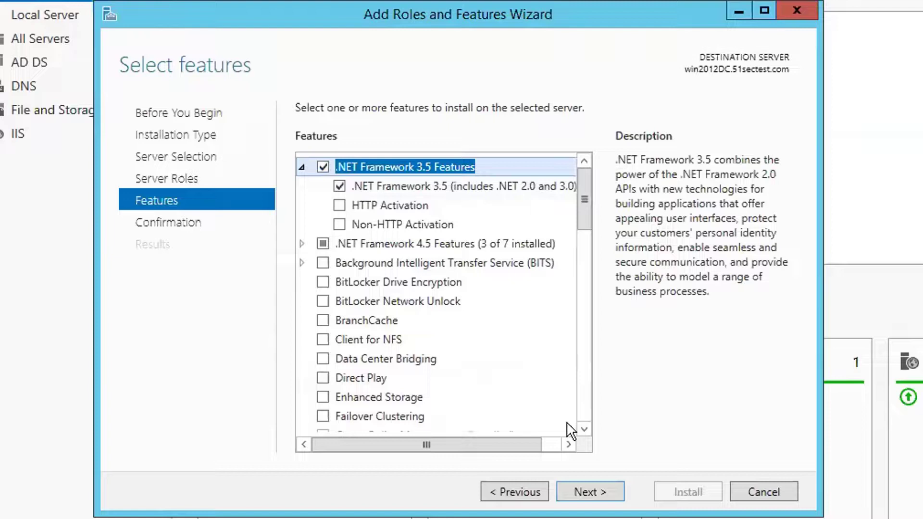
click(548, 443)
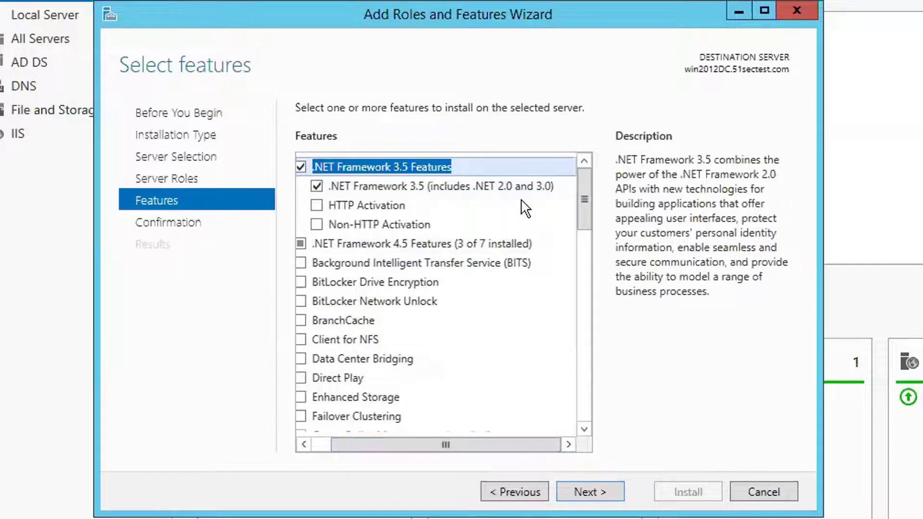
click(591, 493)
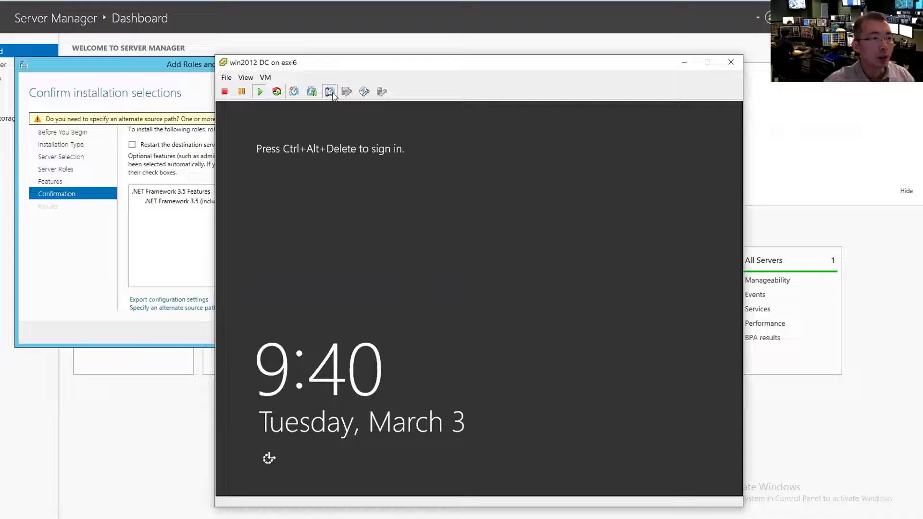
Step: Mount the Windows Server installation ISO on the VM's CD/DVD drive 1, then close the console
click(329, 91)
click(363, 369)
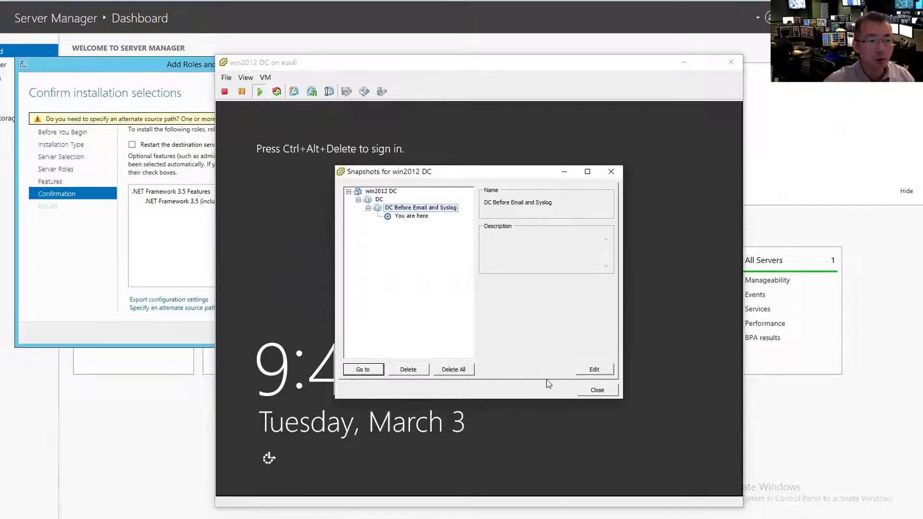
click(365, 91)
mouse_move(401, 106)
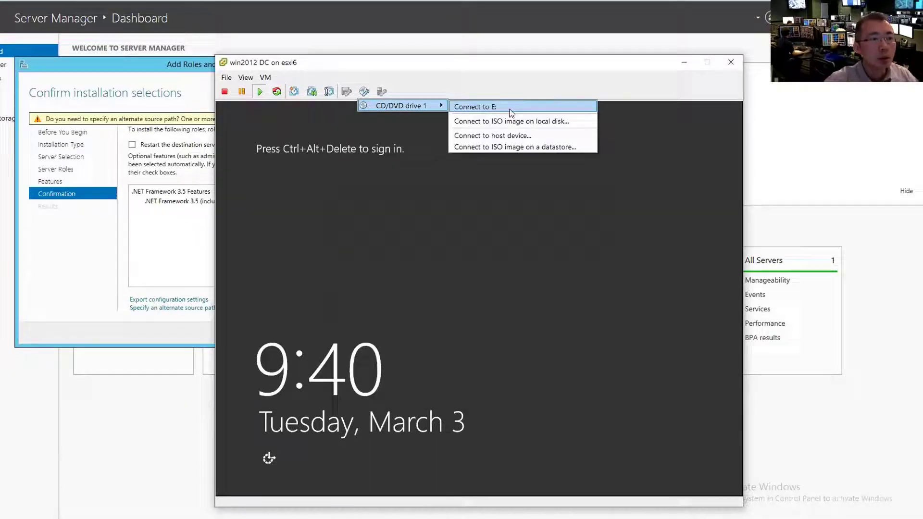
click(517, 122)
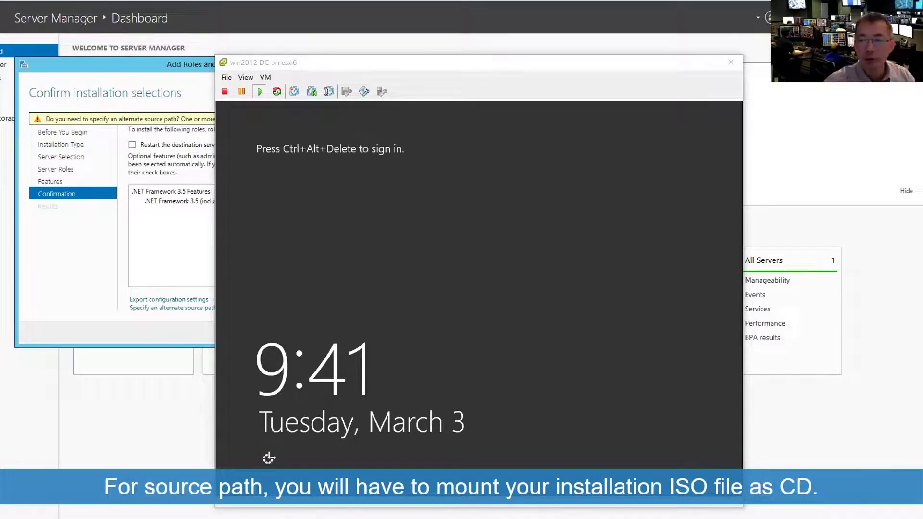
double_click(458, 181)
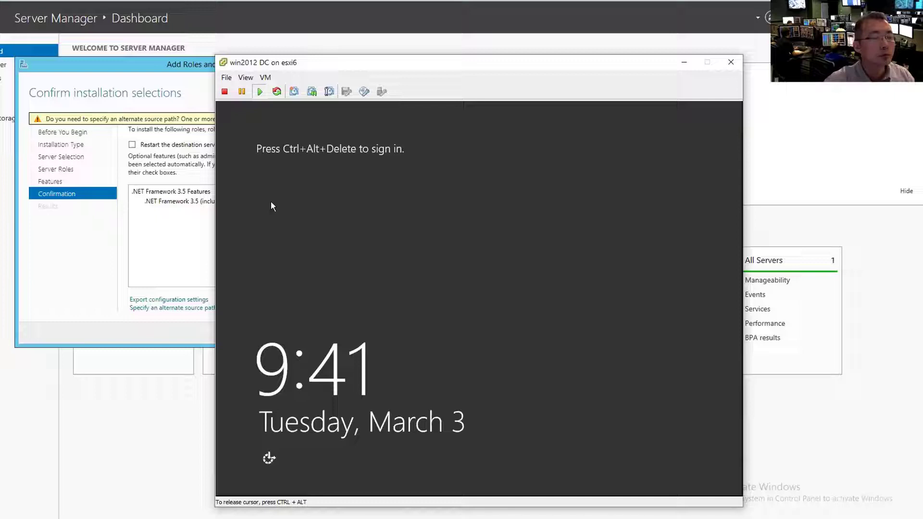
click(683, 62)
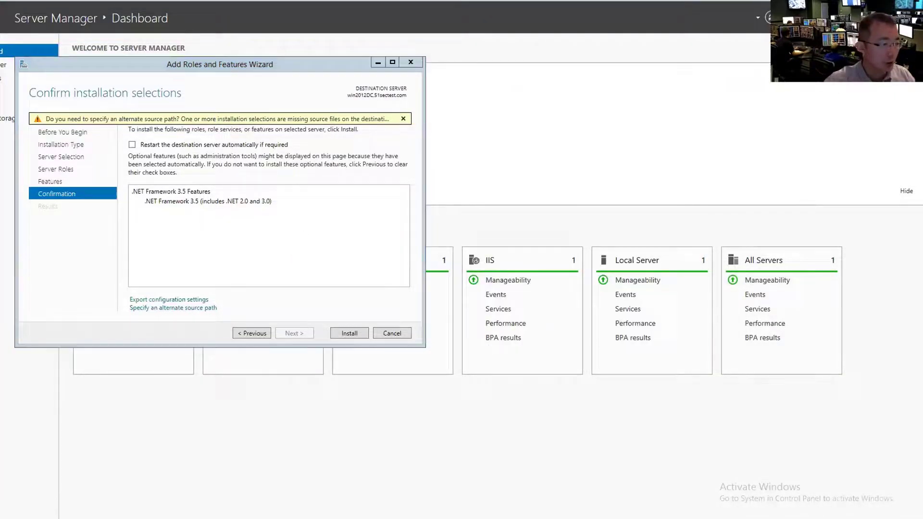
Step: Copy the DVD drive's D:\sources folder path and close the Explorer window
click(416, 245)
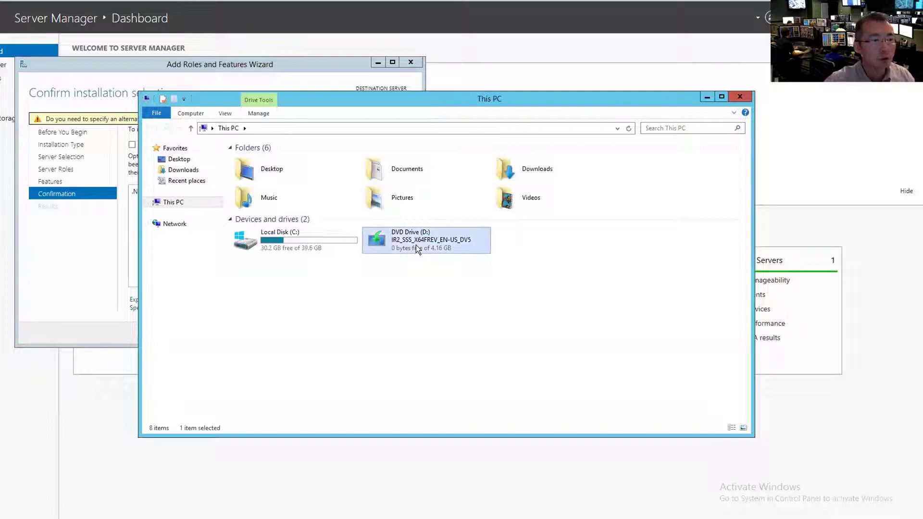
right_click(416, 244)
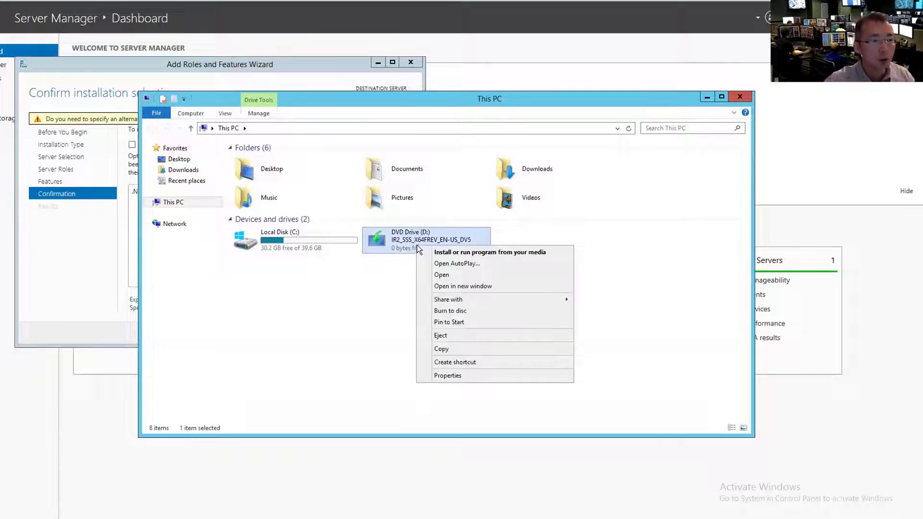
click(440, 278)
double_click(267, 199)
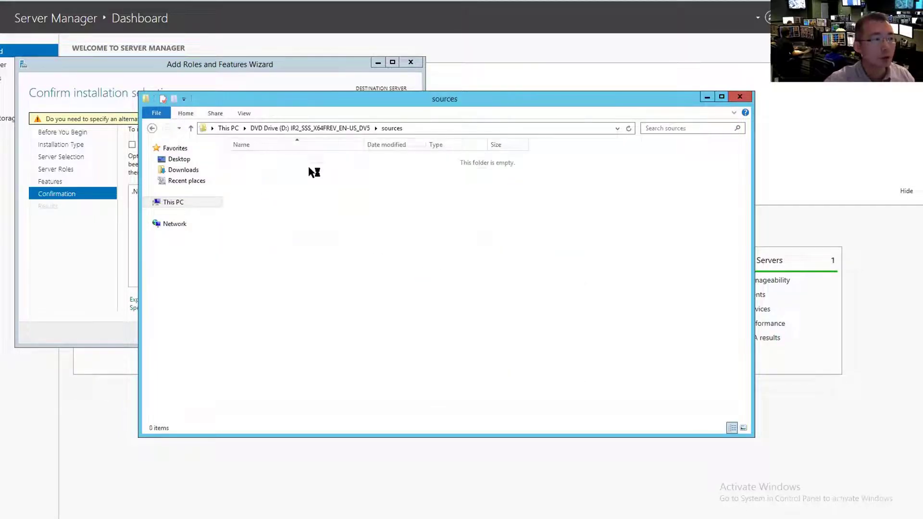
click(427, 128)
right_click(426, 130)
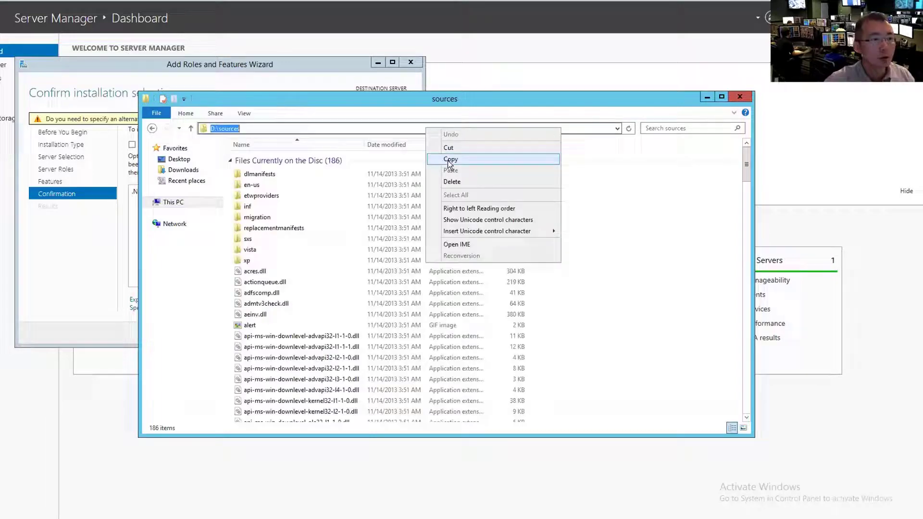
click(450, 161)
click(740, 99)
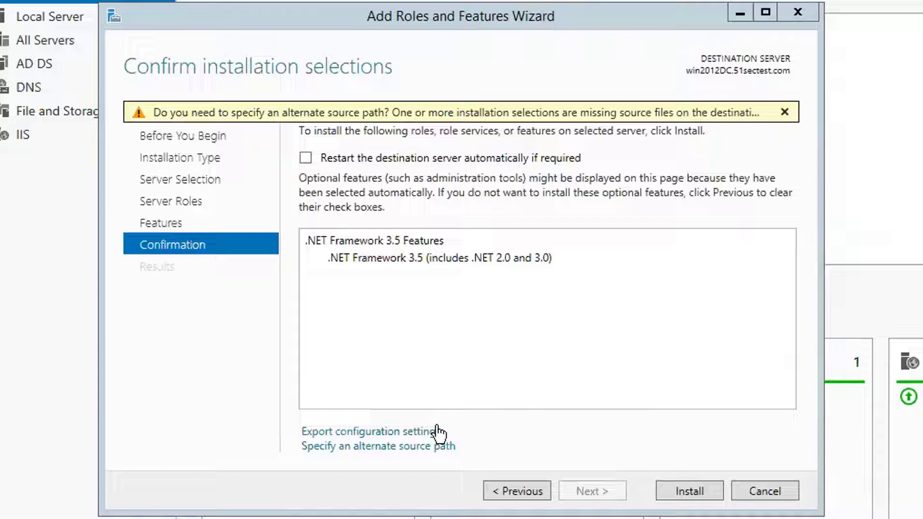
Step: Install .NET Framework 3.5 using the alternate source path D:\sources, then close the wizard
click(427, 449)
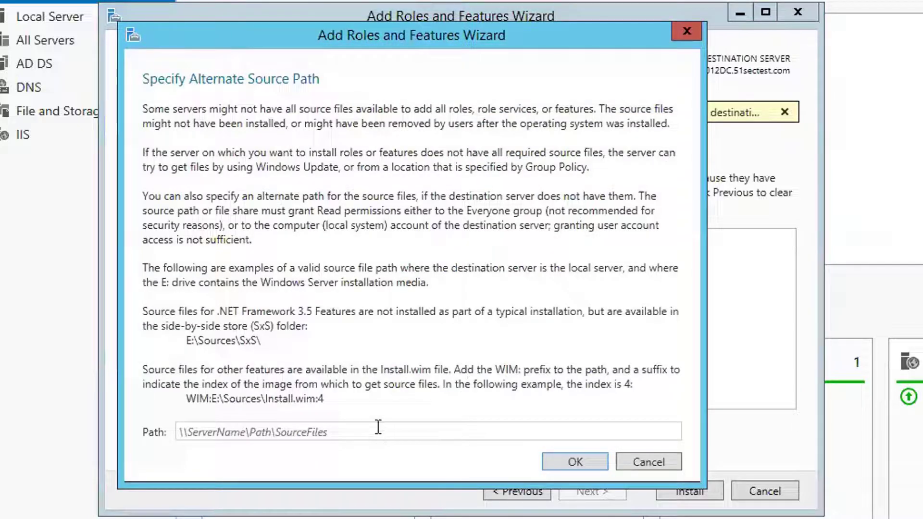
click(380, 431)
text(D:\sources)
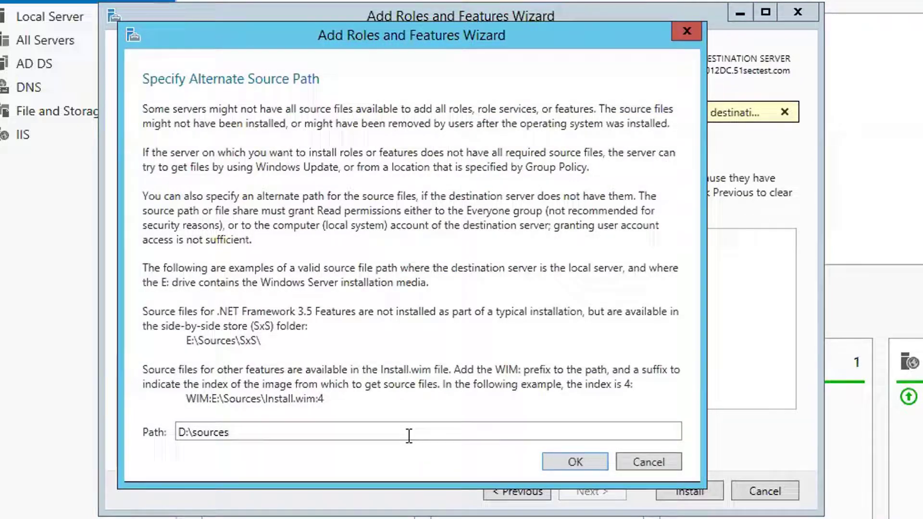
click(567, 464)
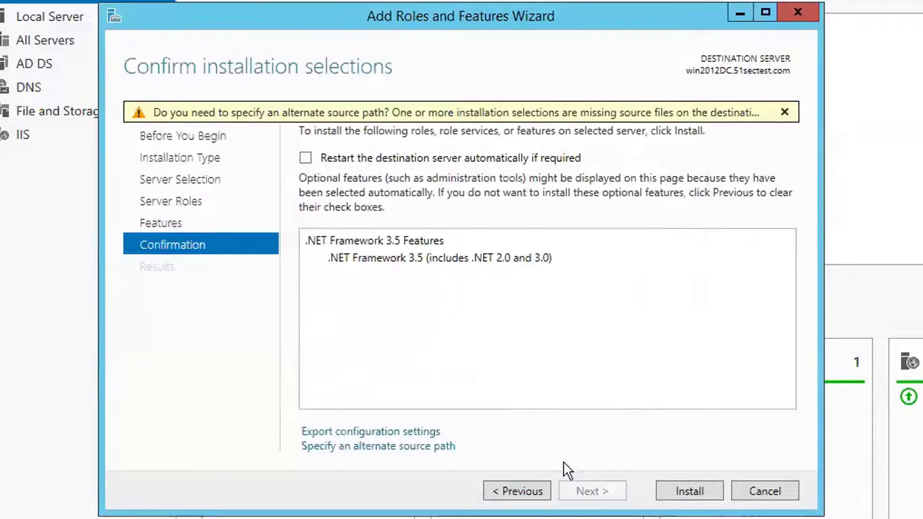
click(672, 490)
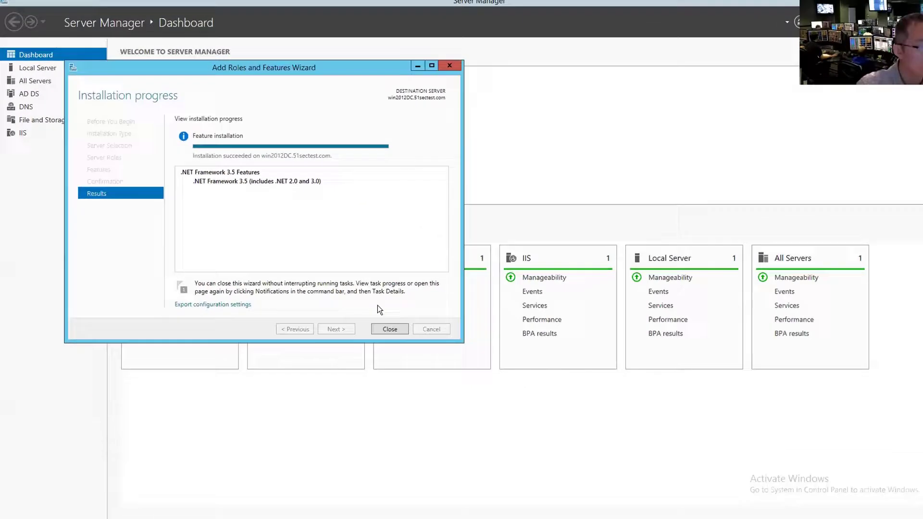
click(376, 322)
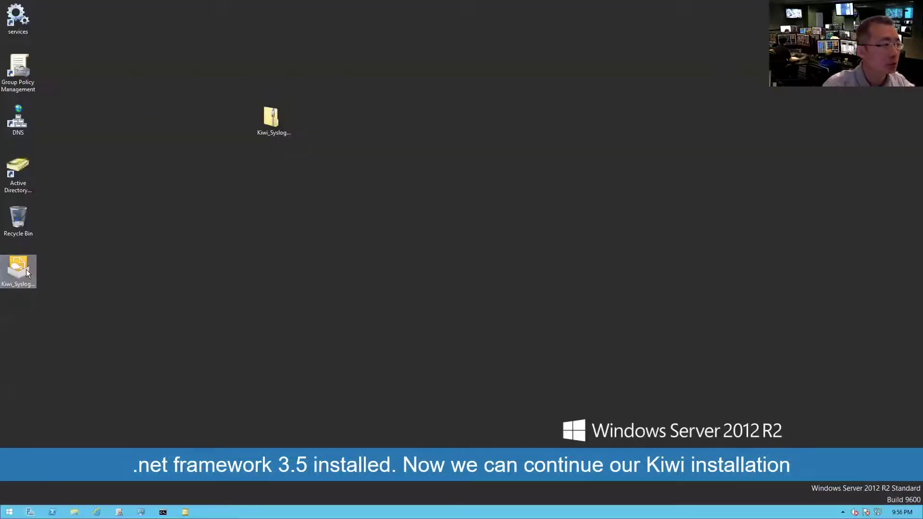
Step: Install Kiwi Syslog Server as a LocalSystem service with default components and folder, then launch it
double_click(27, 272)
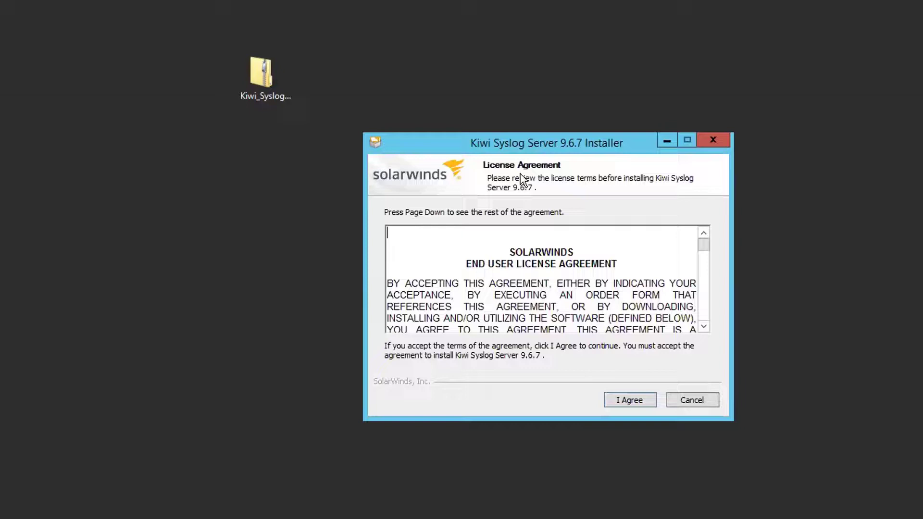
click(617, 398)
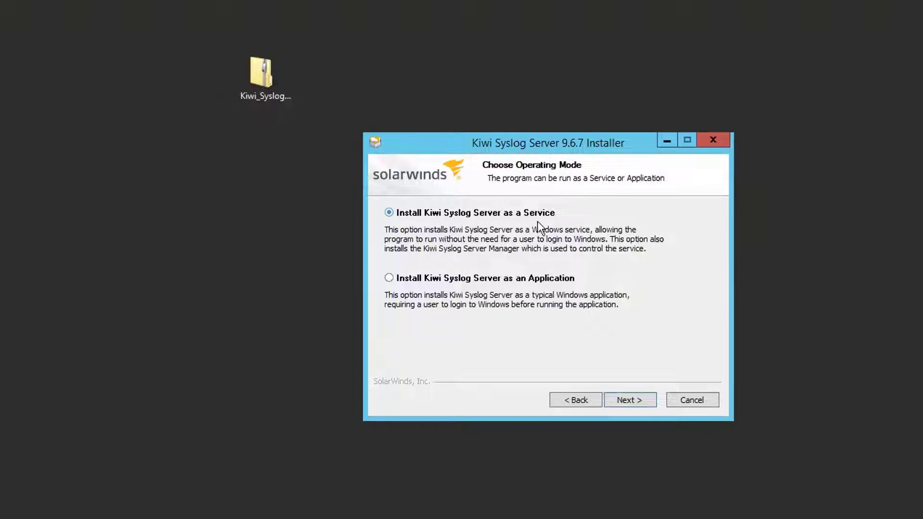
click(629, 400)
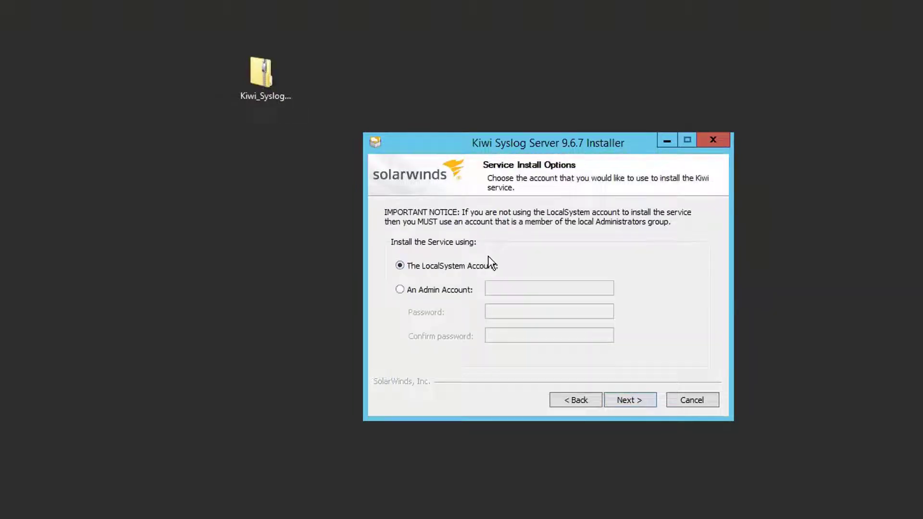
click(618, 397)
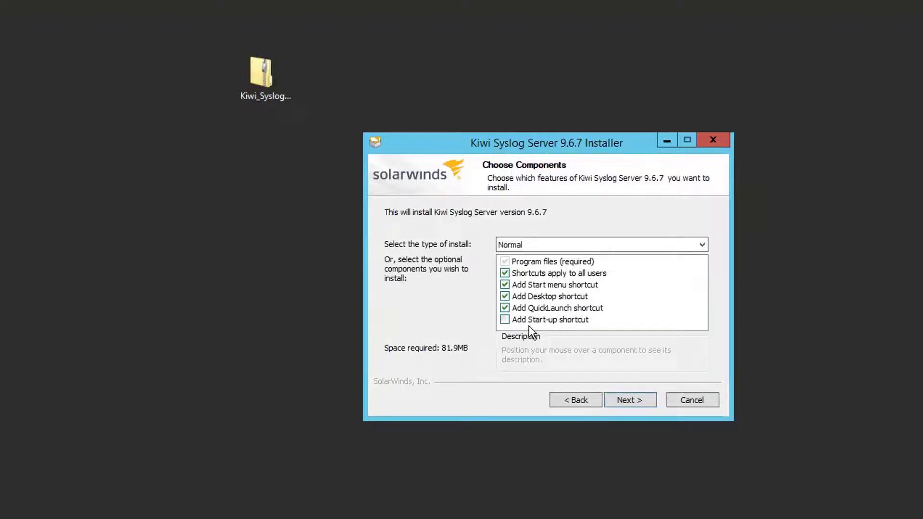
click(625, 401)
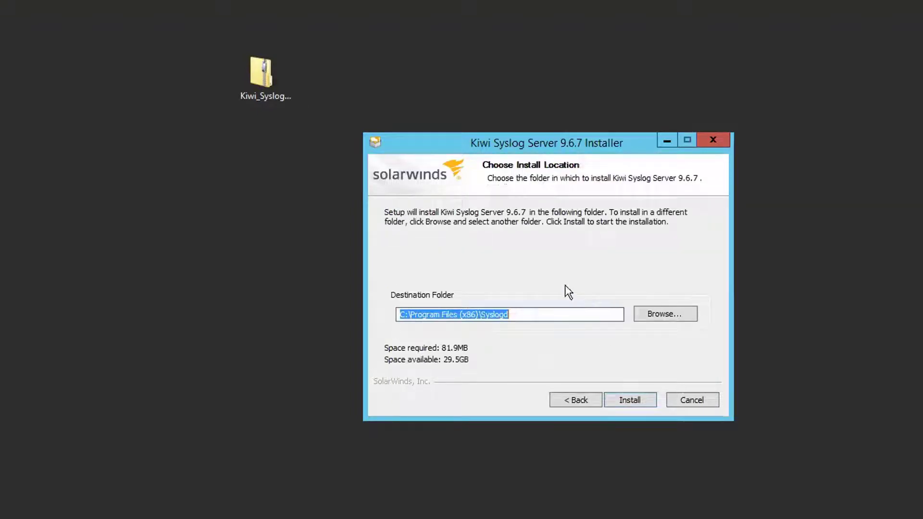
click(626, 401)
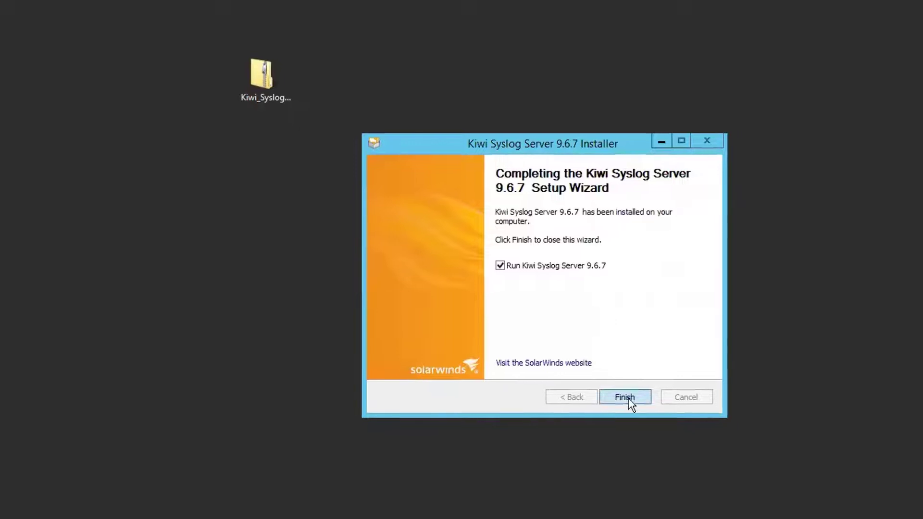
click(628, 403)
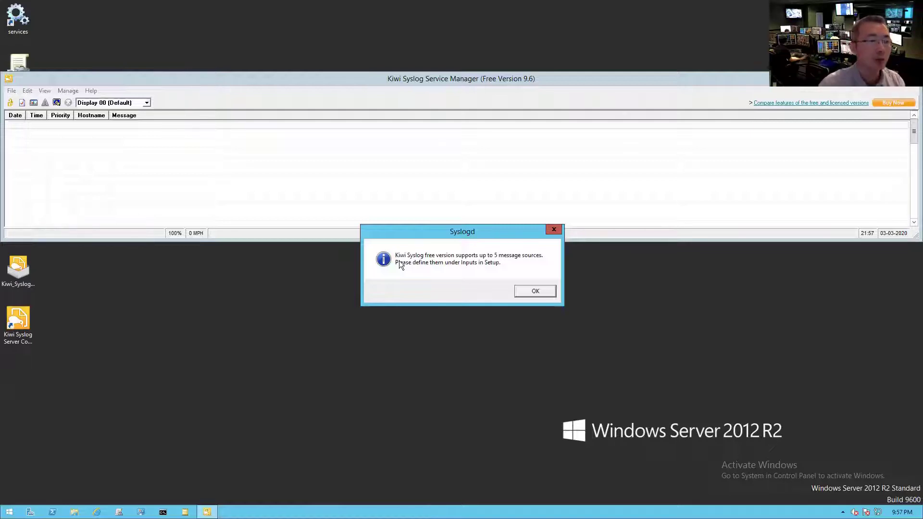
Step: Dismiss the five-source limit notice and open the Setup window from the File menu
click(533, 291)
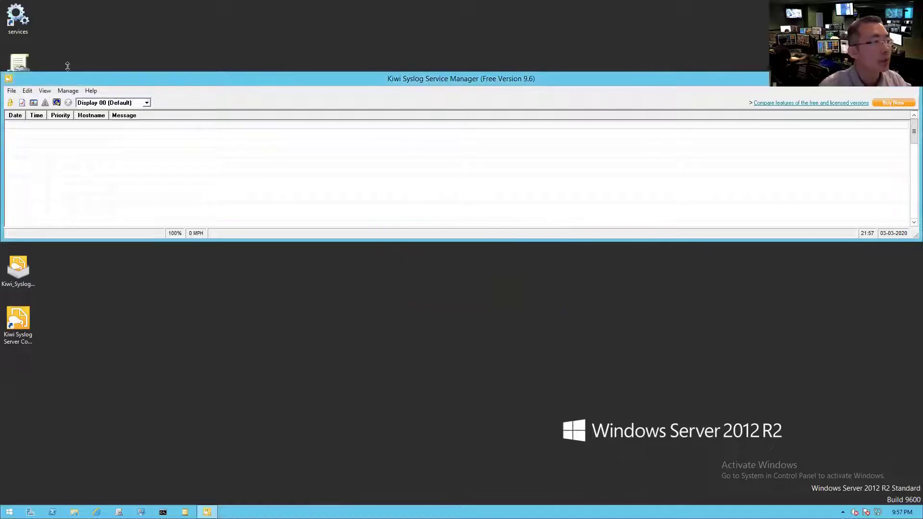
click(11, 92)
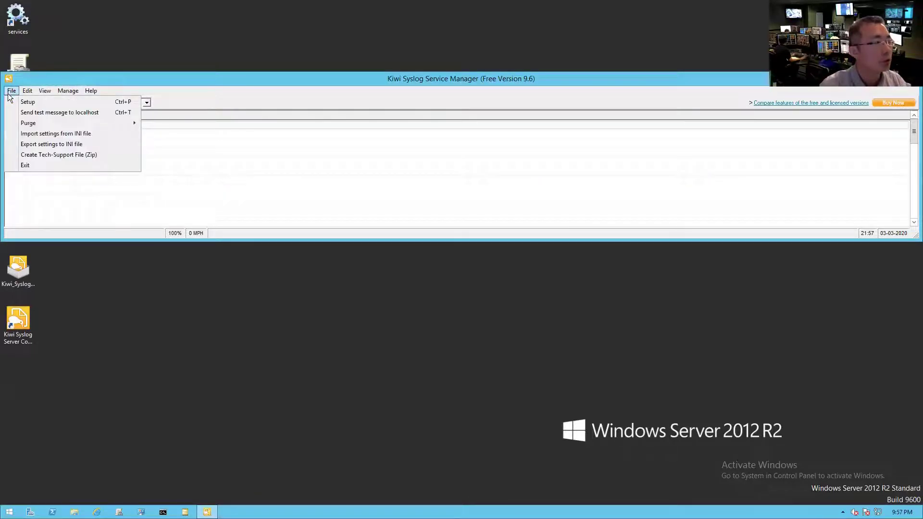
click(73, 102)
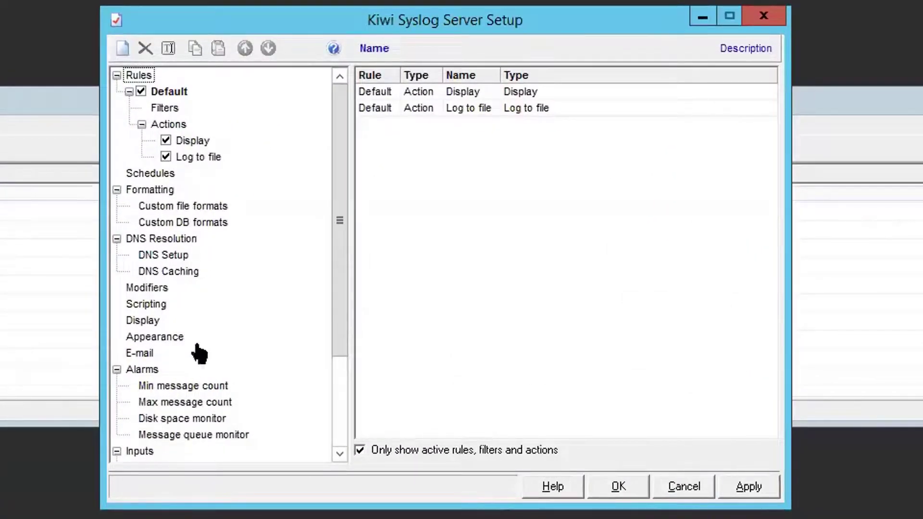
scroll(336, 417, down, 3)
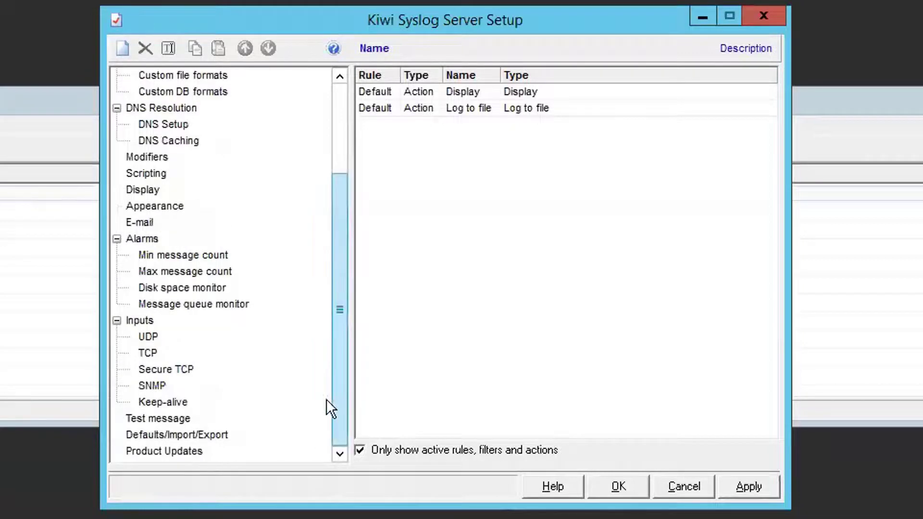
Step: Browse the UDP, TCP, Secure TCP, Keep-alive and SNMP input pages, ending on Inputs
click(140, 320)
click(148, 337)
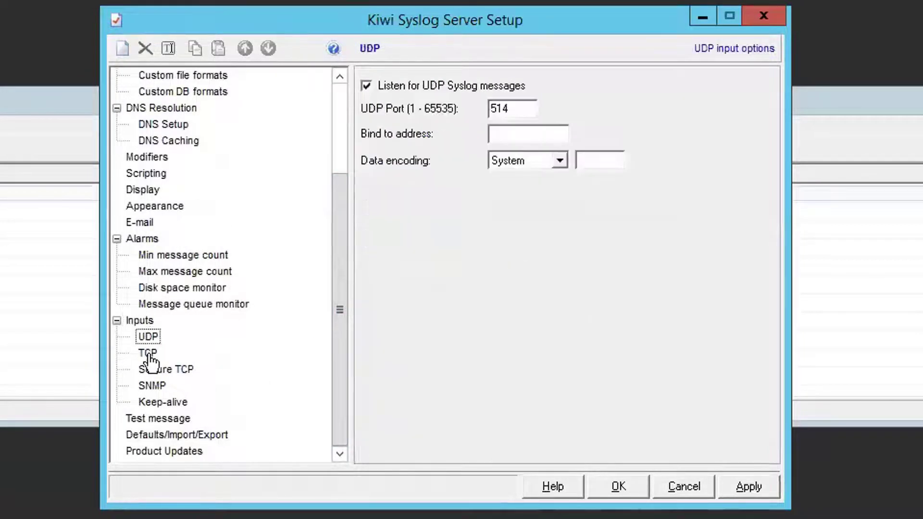
click(148, 353)
click(179, 370)
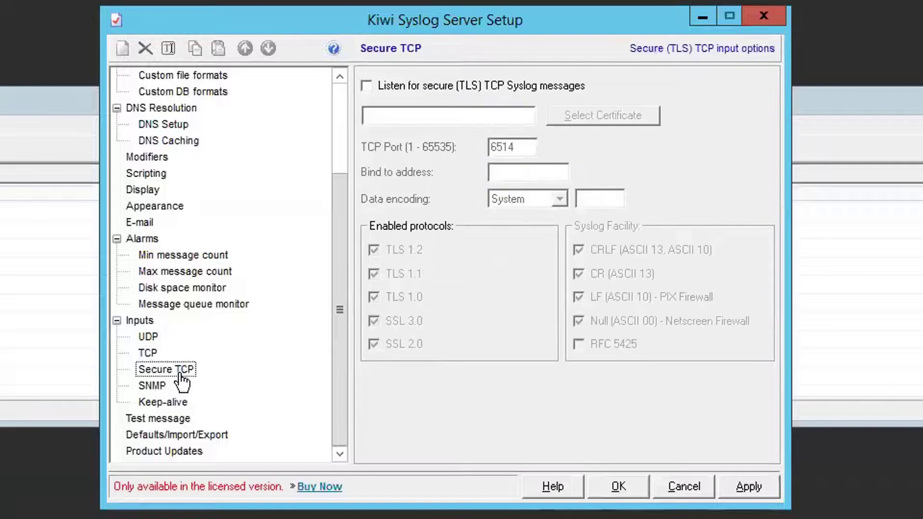
click(173, 403)
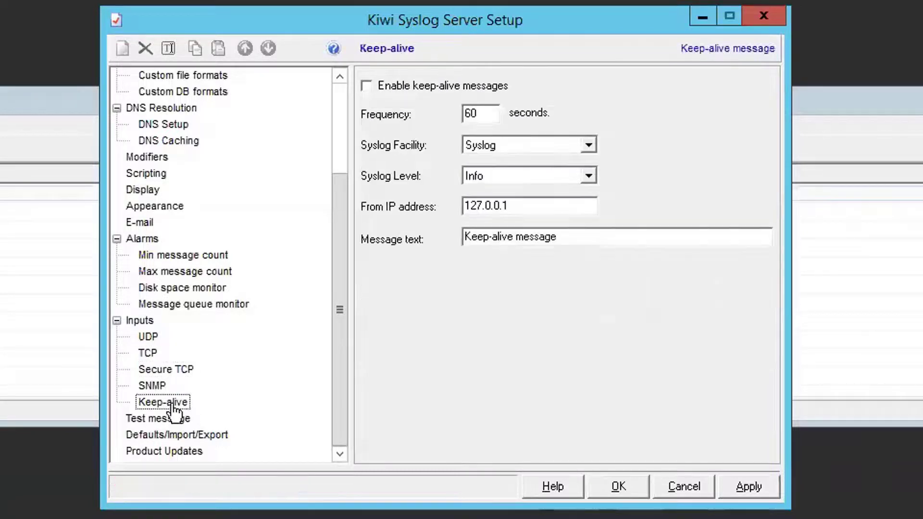
click(151, 386)
click(153, 320)
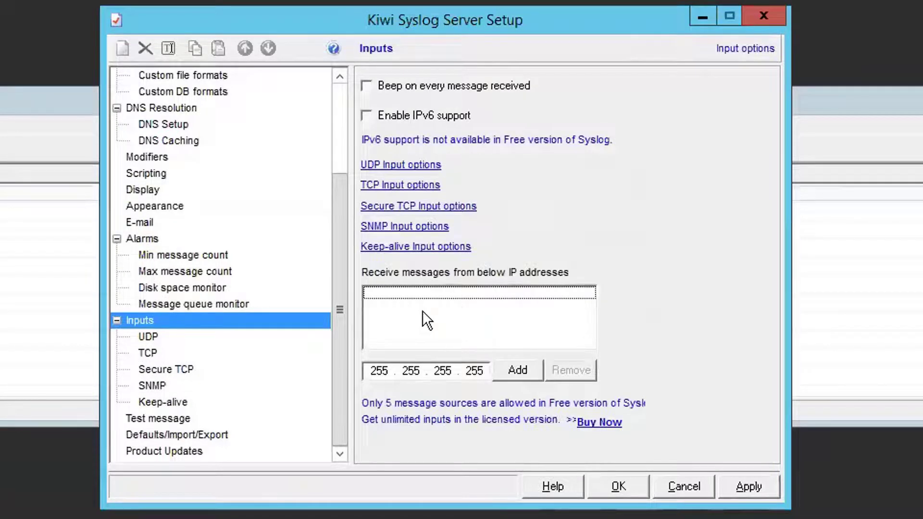